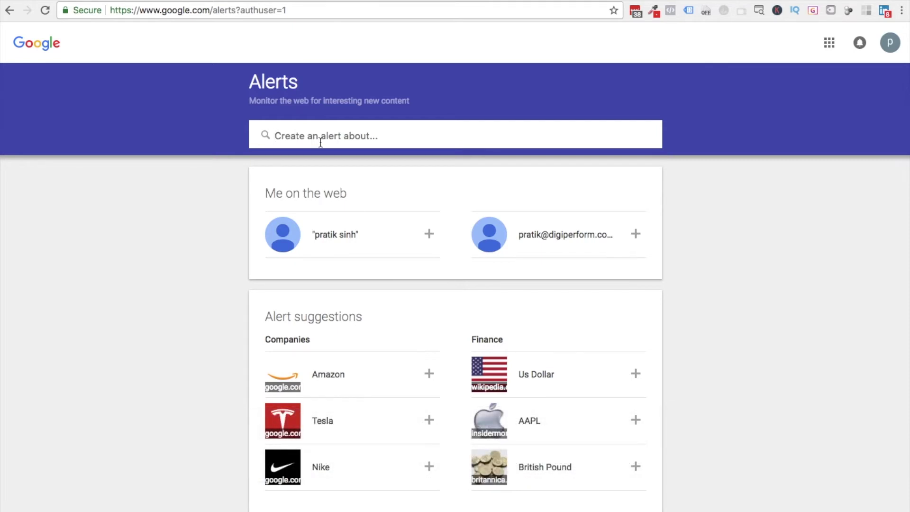
# Step: Enter flipkart as the alert topic and show the alert options
pyautogui.click(320, 142)
pyautogui.write('flipkart')
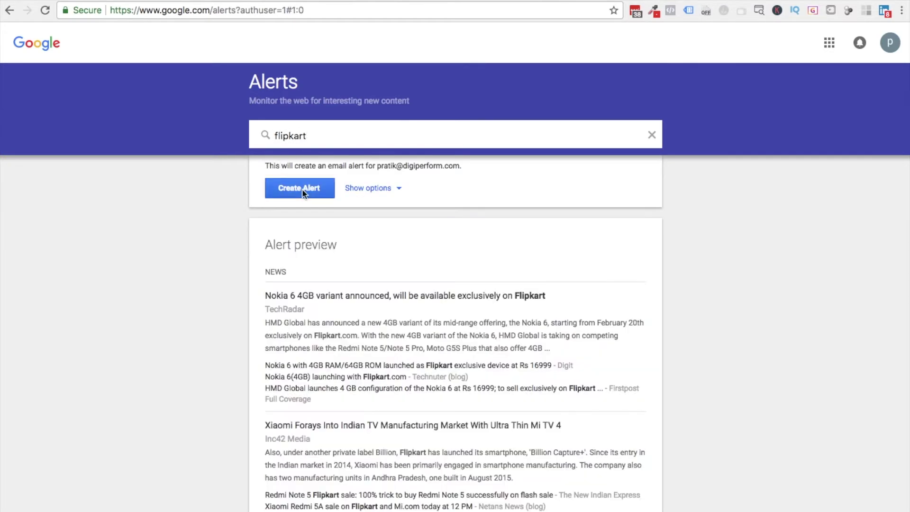
pyautogui.click(374, 189)
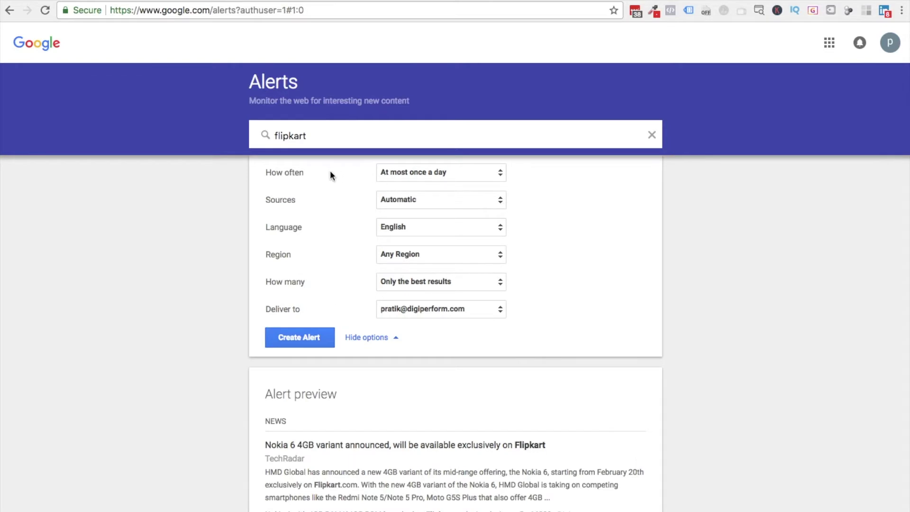
pyautogui.click(418, 172)
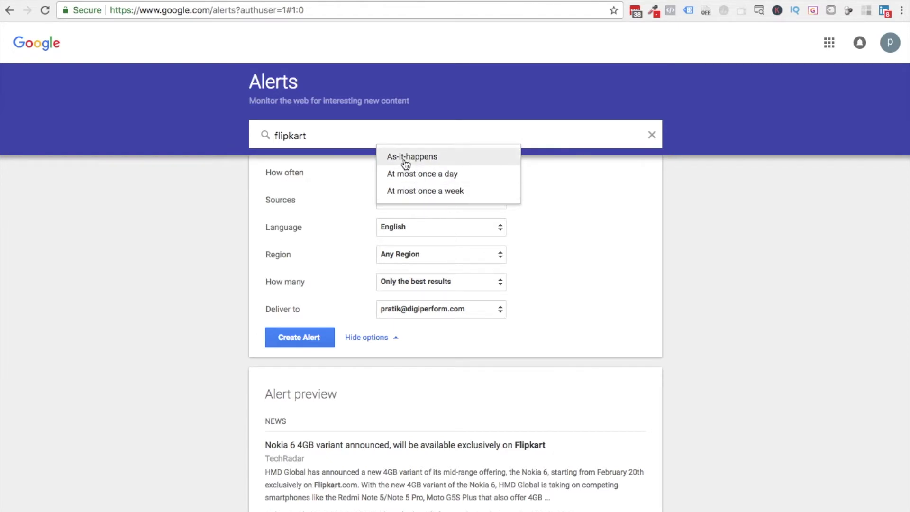
pyautogui.click(416, 435)
# Step: Look through the preview of news results for the flipkart alert
pyautogui.scroll(-2, 416, 435)
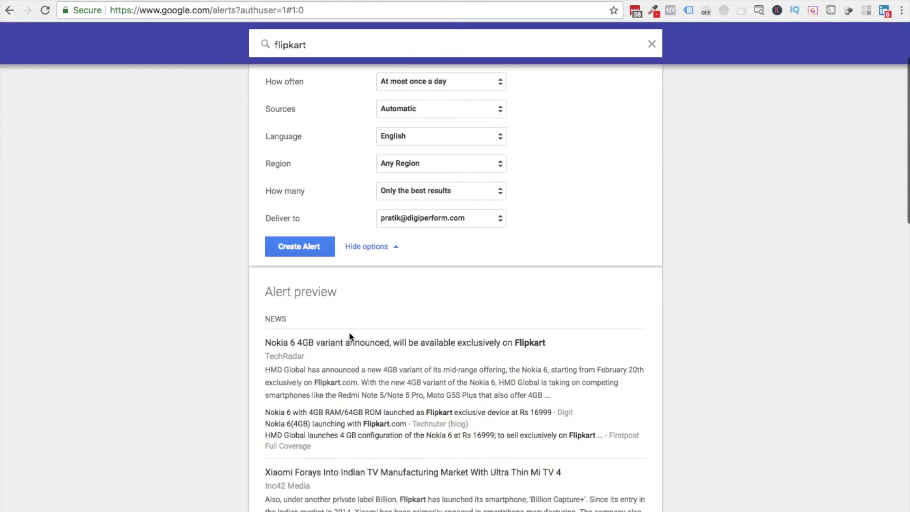
pyautogui.scroll(-2, 430, 387)
pyautogui.scroll(5, 430, 388)
pyautogui.scroll(-5, 755, 383)
pyautogui.scroll(3, 755, 383)
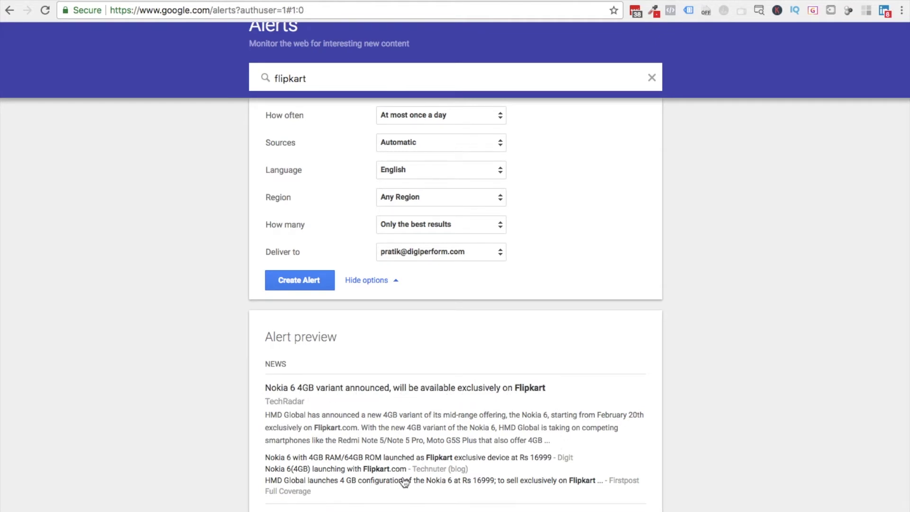
pyautogui.scroll(-10, 411, 473)
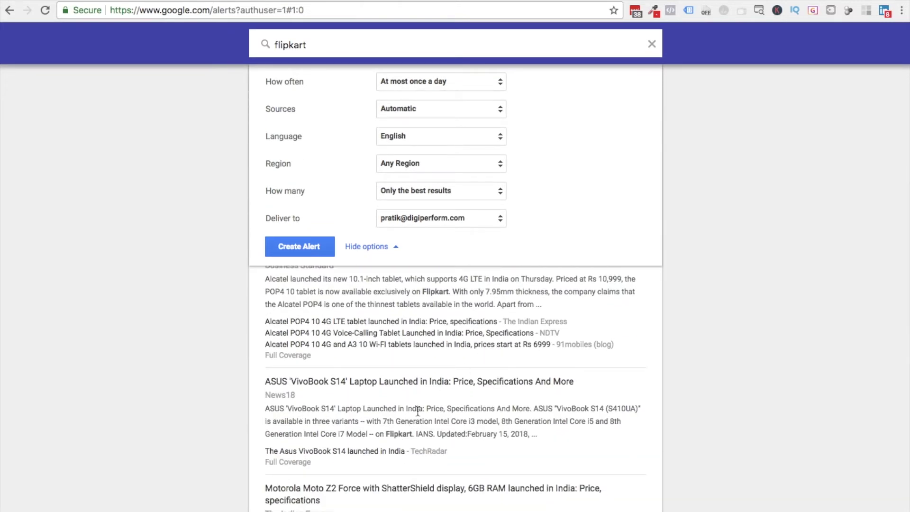
pyautogui.scroll(10, 417, 411)
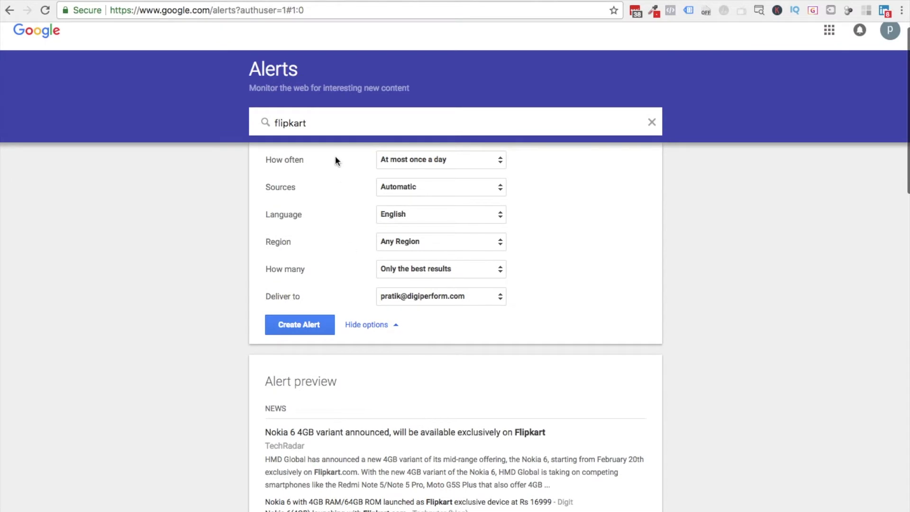
# Step: Review the alert's frequency, source and region choices, and set How many to All results
pyautogui.click(409, 159)
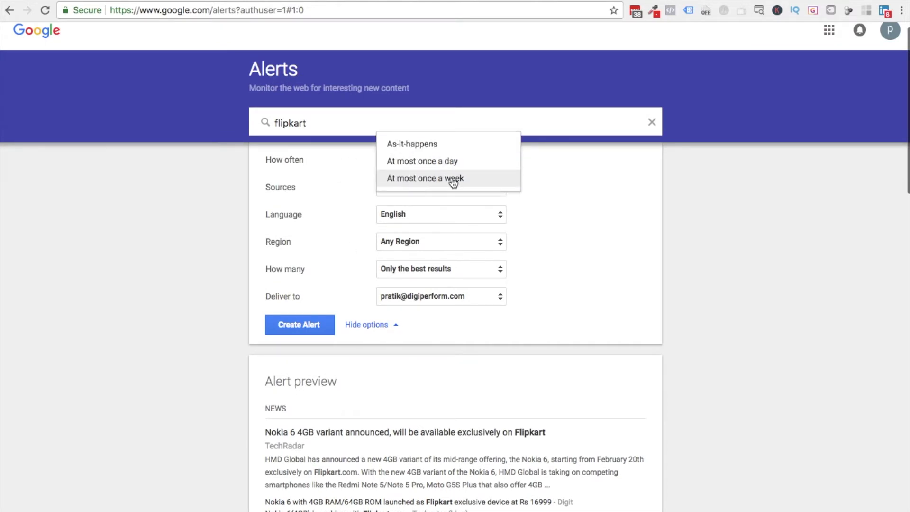
pyautogui.click(611, 188)
pyautogui.click(411, 188)
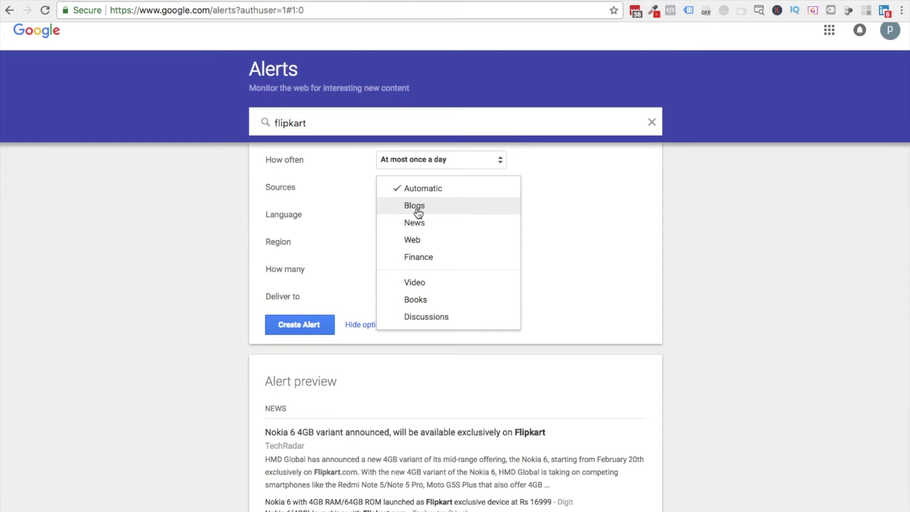
pyautogui.click(710, 208)
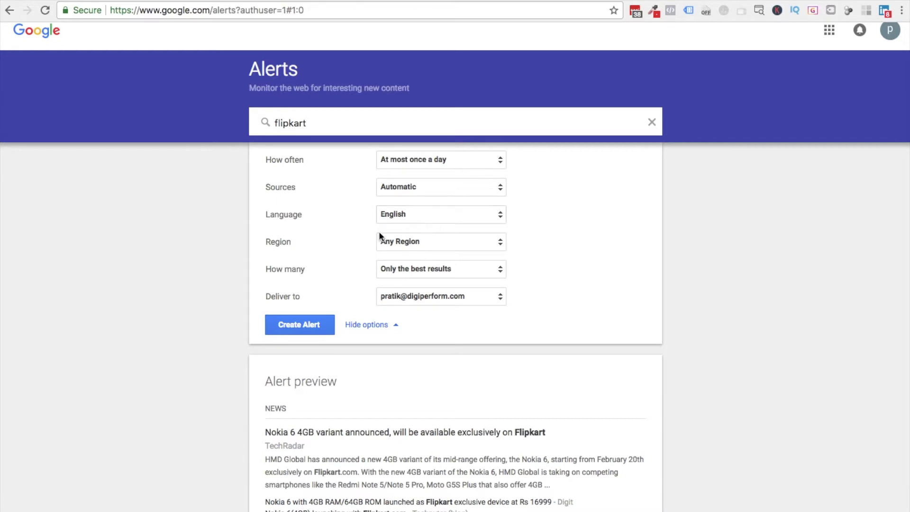
pyautogui.click(401, 240)
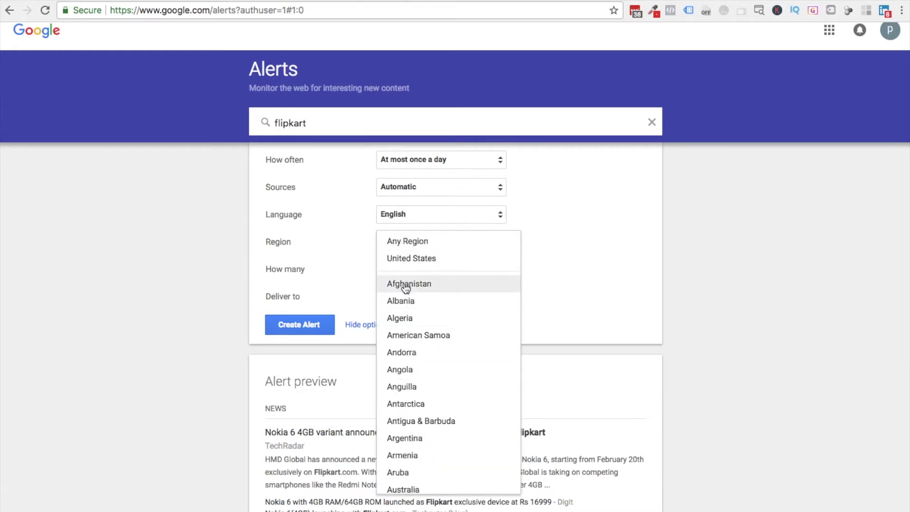
pyautogui.click(562, 302)
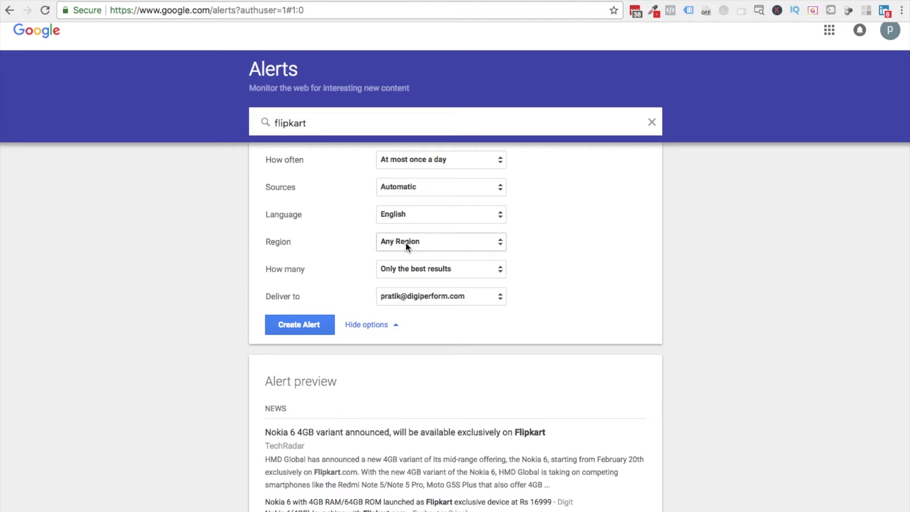
pyautogui.click(411, 269)
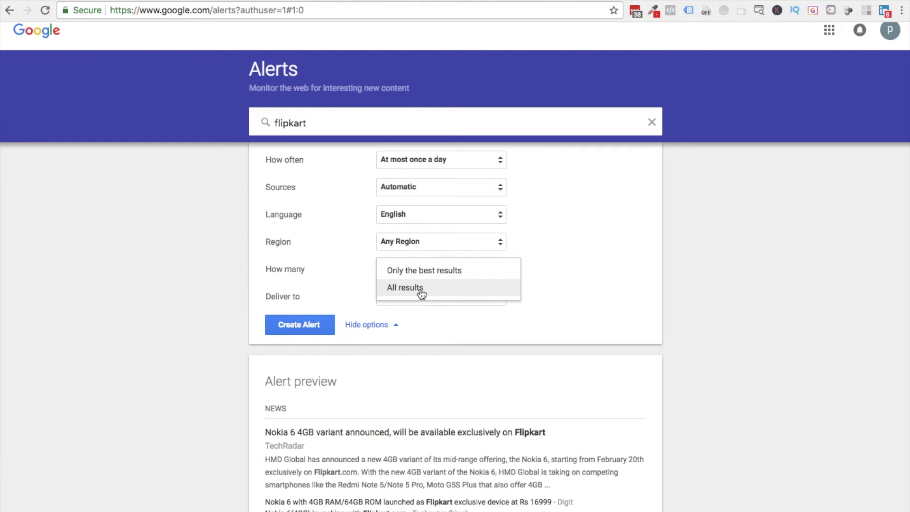
pyautogui.click(421, 288)
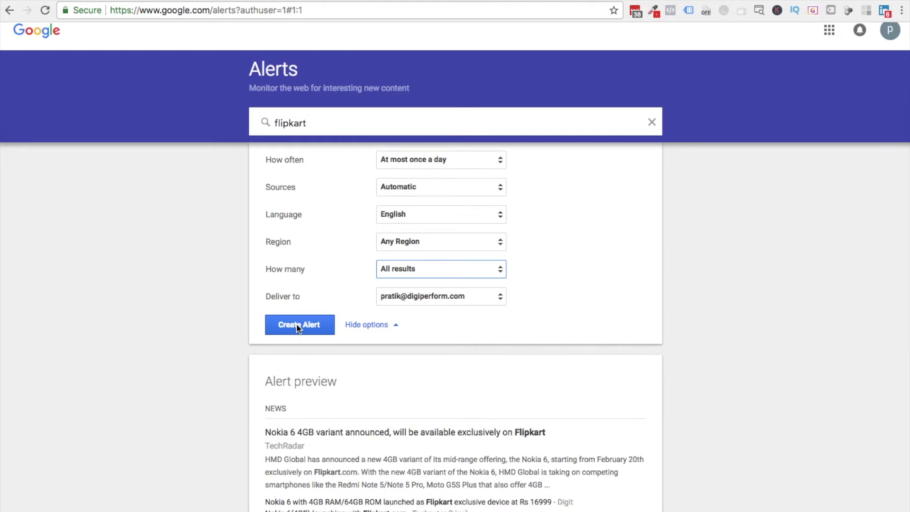
# Step: Replace the alert topic with the exact phrase "competitor A" in quotation marks
pyautogui.doubleClick(319, 118)
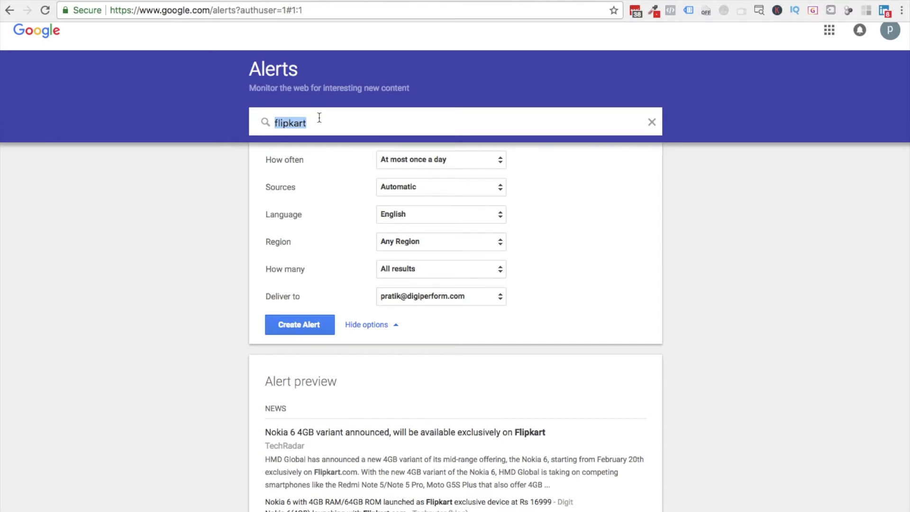
pyautogui.write('compet')
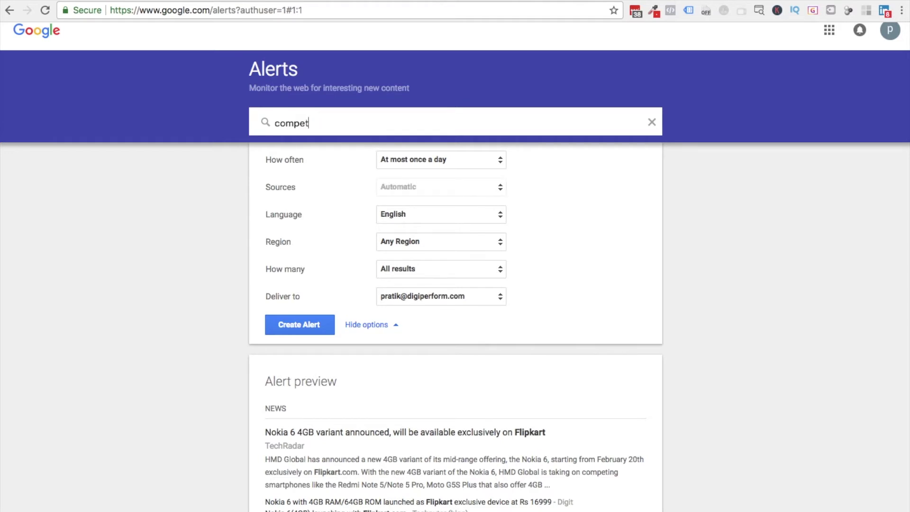
pyautogui.write('itor A')
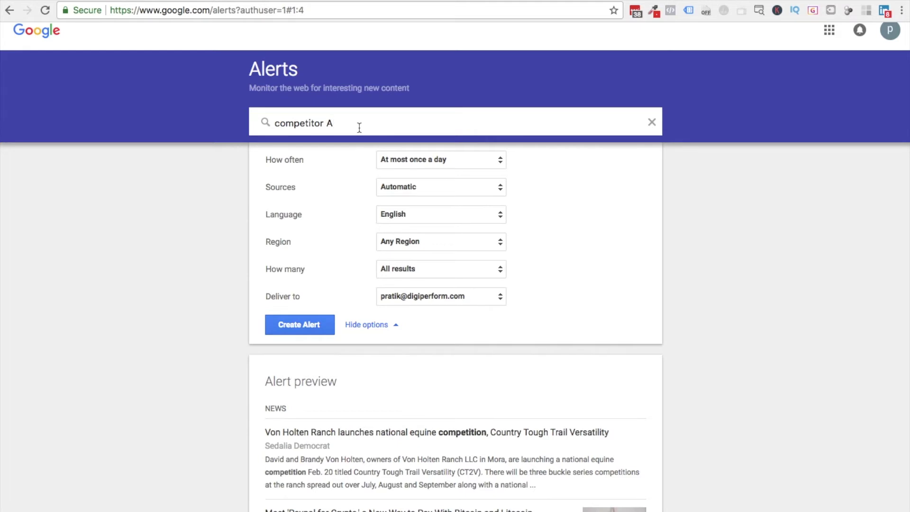
pyautogui.write('"')
pyautogui.click(275, 124)
pyautogui.write('"')
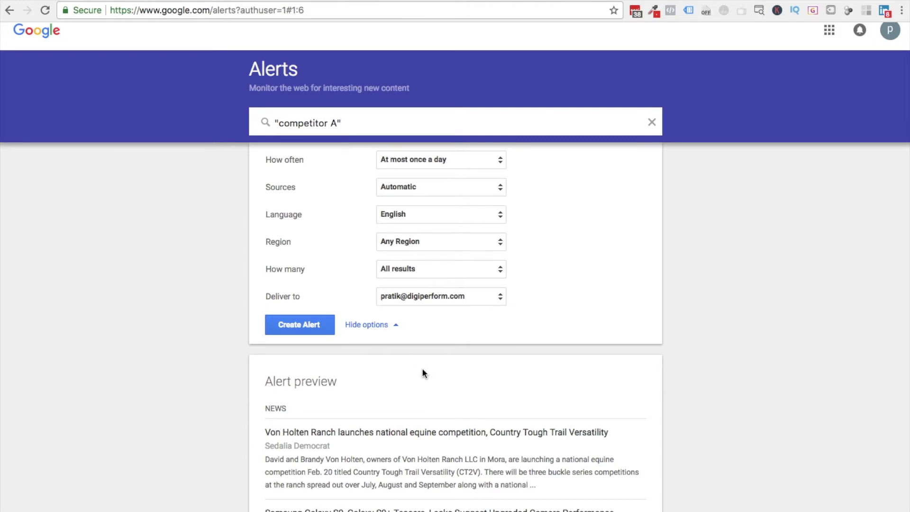
# Step: Clear the alert topic and enter samsung phone without quotation marks
pyautogui.moveTo(338, 122); pyautogui.dragTo(223, 121)
pyautogui.press('BackSpace')
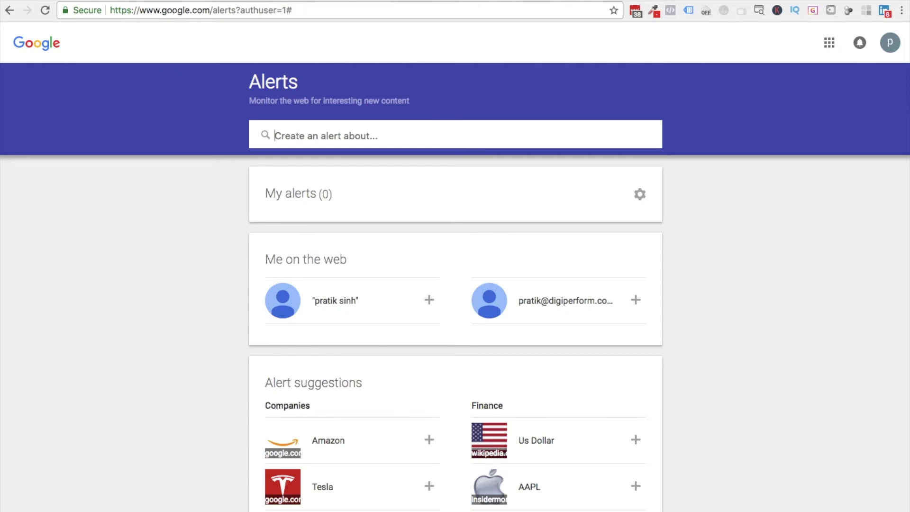
pyautogui.write('samsung')
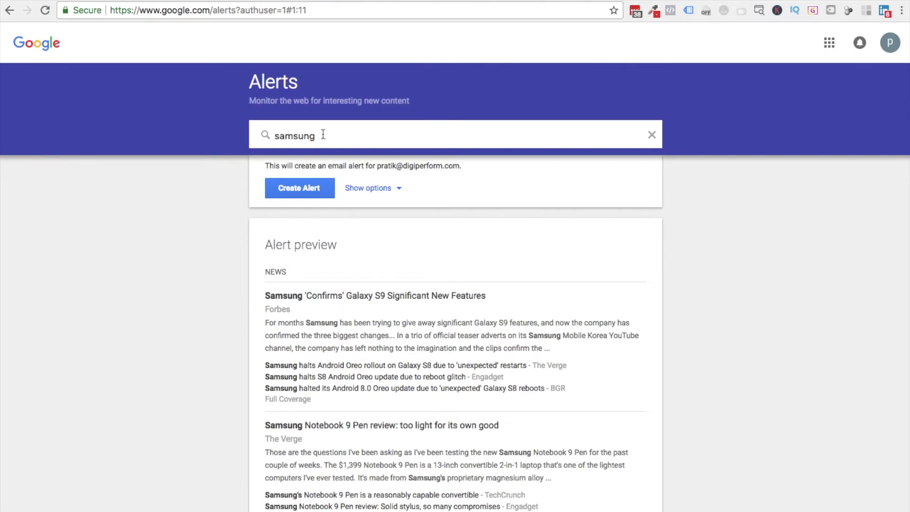
pyautogui.write('phone')
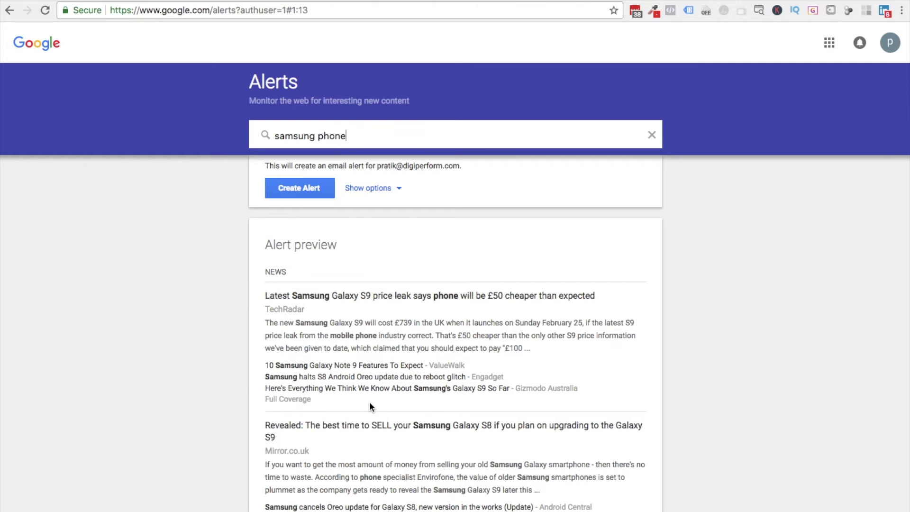
# Step: Enclose samsung phone in quotation marks to match the exact phrase, and look through the alert preview
pyautogui.write('"')
pyautogui.click(274, 136)
pyautogui.write('"')
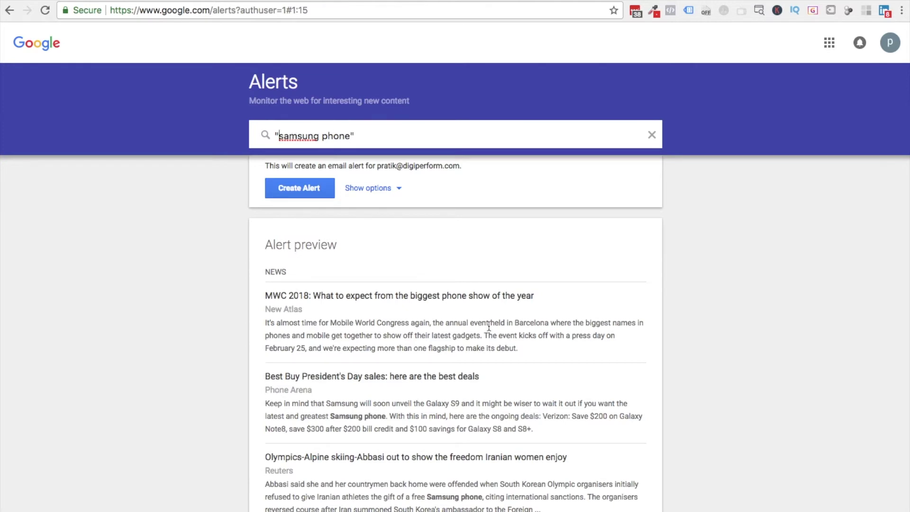
pyautogui.scroll(-4, 488, 327)
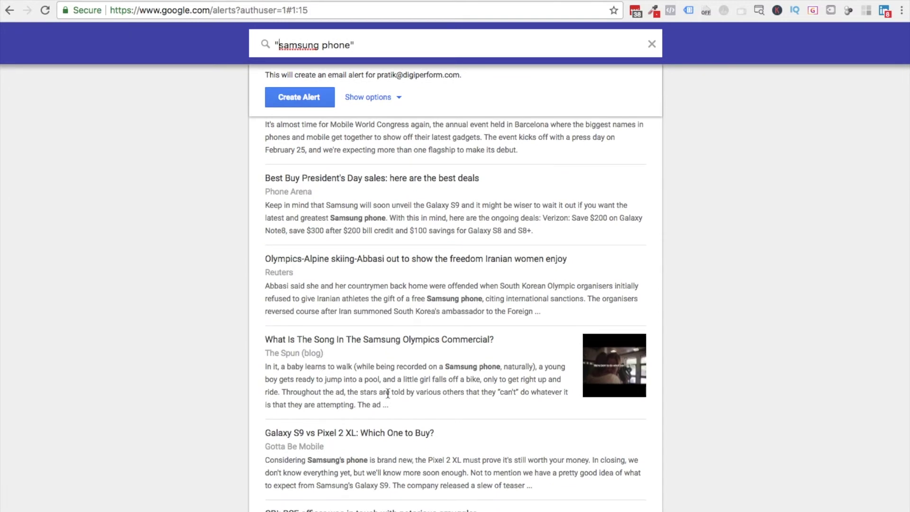
pyautogui.scroll(4, 444, 403)
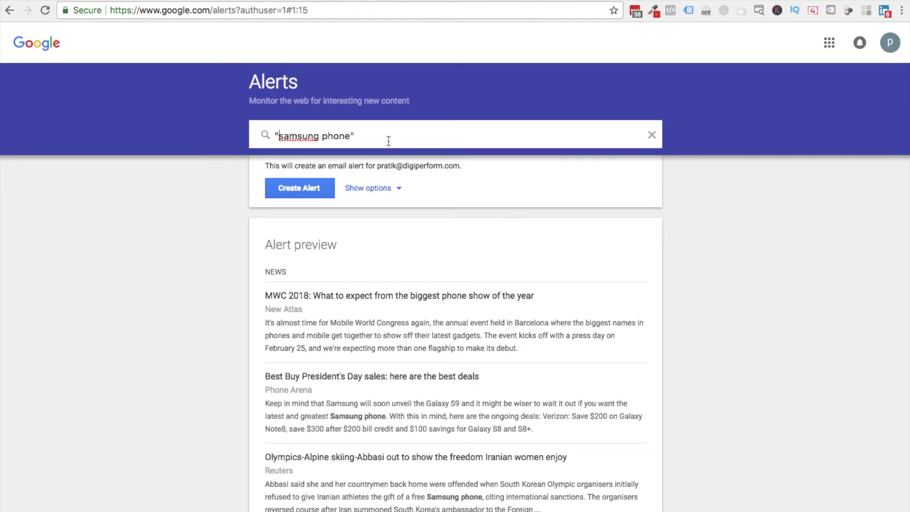
pyautogui.press('Return')
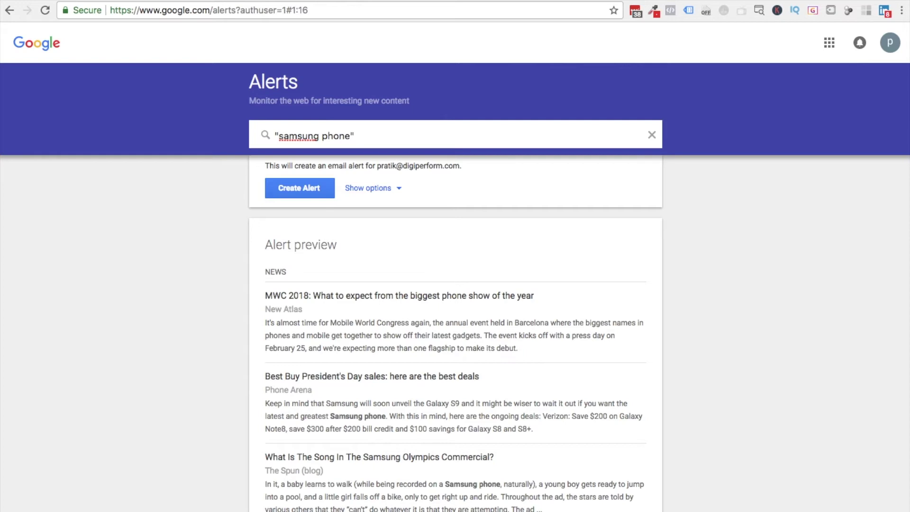
# Step: Extend the alert query with OR "samsung TV" and look through the previewed news and web results
pyautogui.write('OR "')
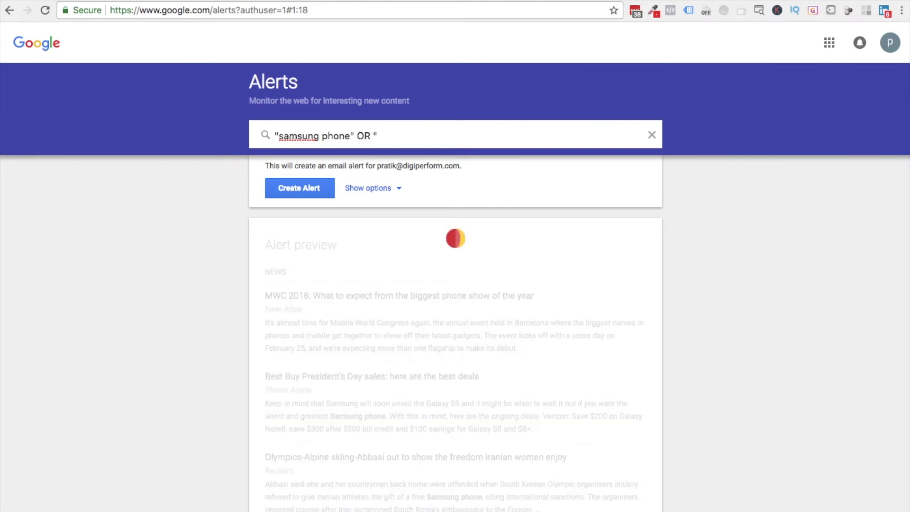
pyautogui.write('samsung')
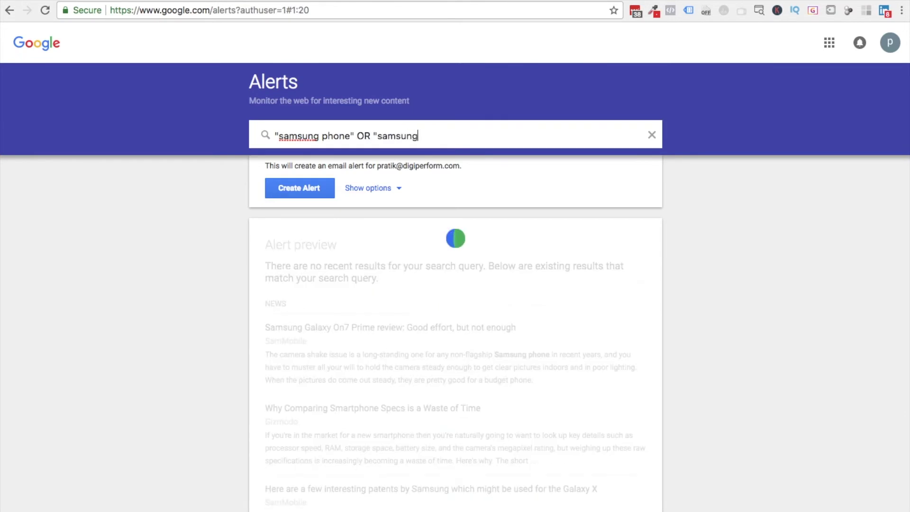
pyautogui.write(' TV"')
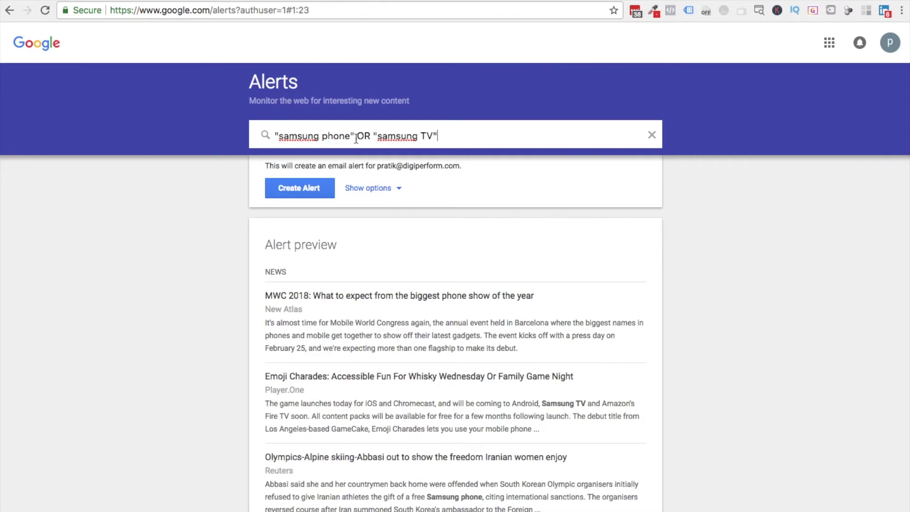
pyautogui.scroll(-3, 439, 318)
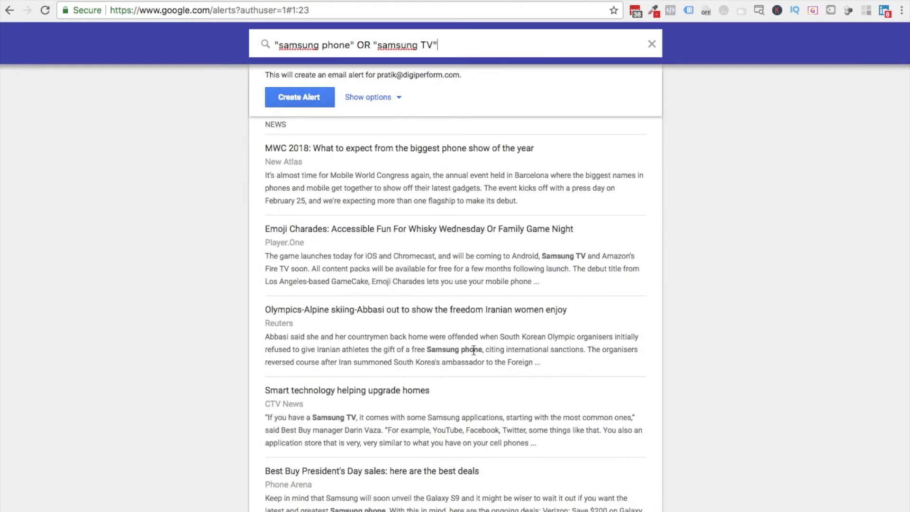
pyautogui.scroll(-4, 473, 349)
pyautogui.scroll(-2, 473, 349)
pyautogui.scroll(-4, 472, 350)
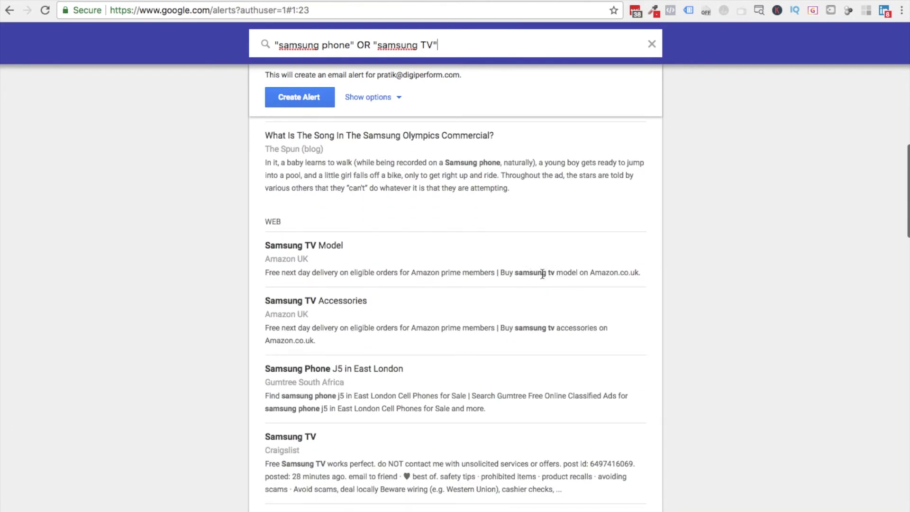
pyautogui.scroll(10, 482, 172)
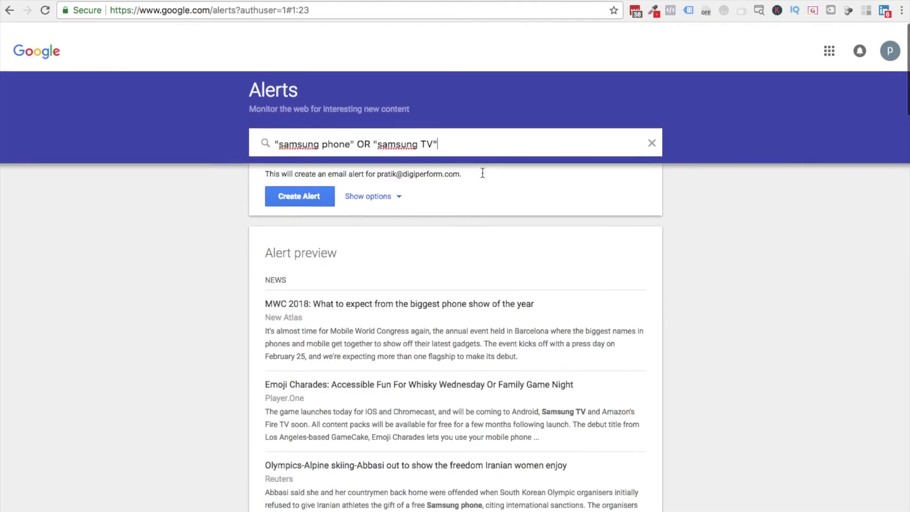
# Step: Change the operator between "samsung phone" and "samsung TV" from OR to AND
pyautogui.click(370, 136)
pyautogui.press('BackSpace')
pyautogui.press('BackSpace')
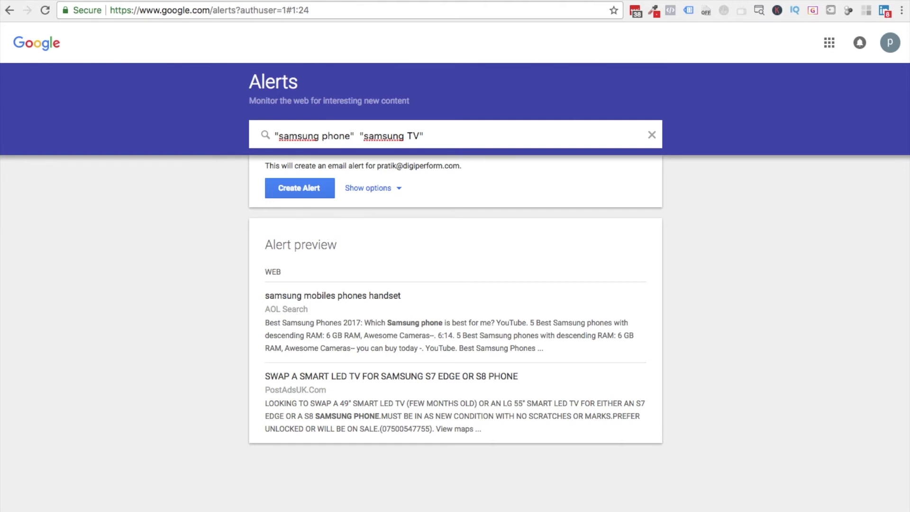
pyautogui.write('AND')
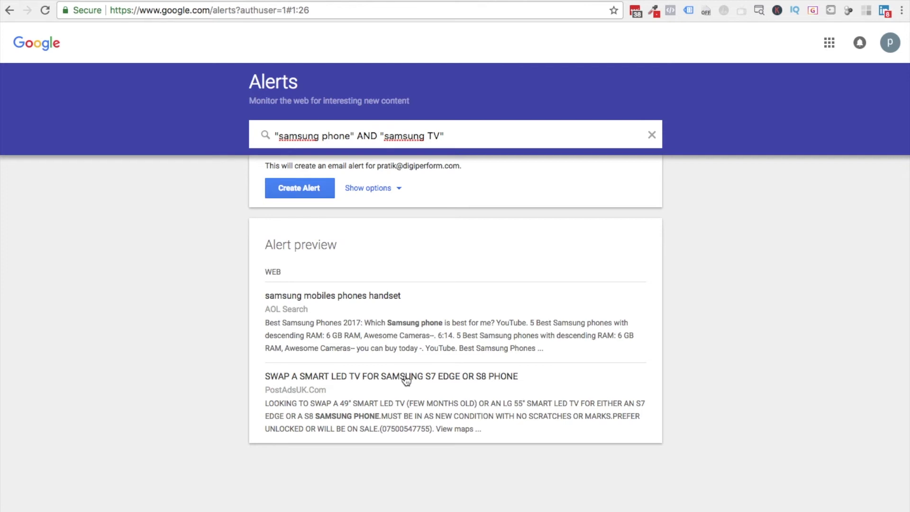
# Step: Replace the alert query with "askdigiperform" OR "ask digiperform"
pyautogui.click(378, 136)
pyautogui.tripleClick(362, 138)
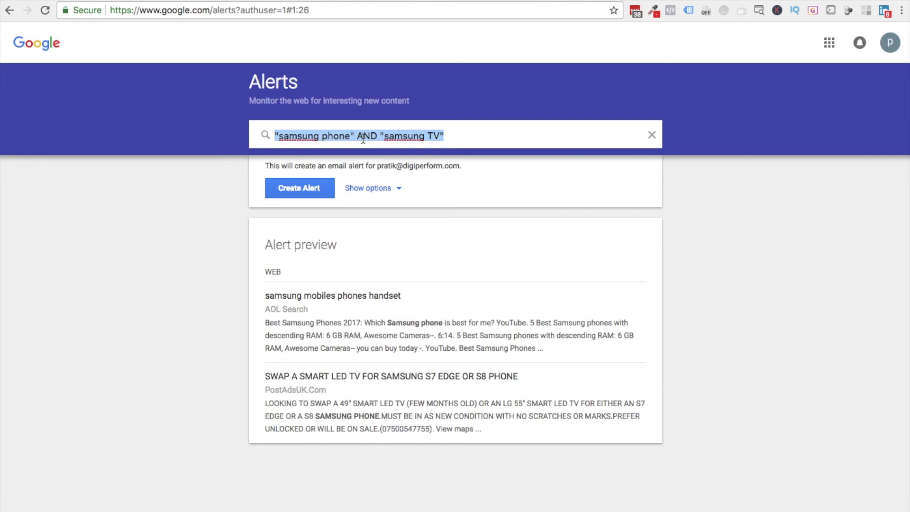
pyautogui.write('"')
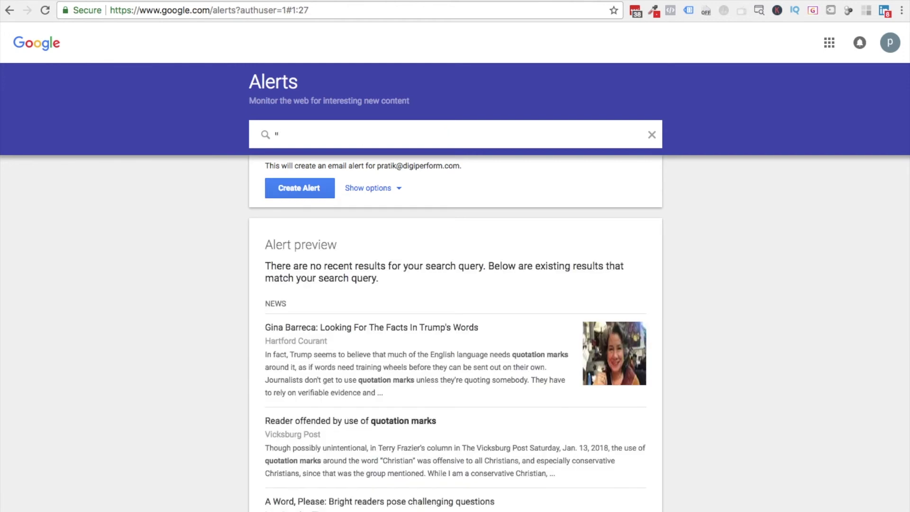
pyautogui.write('askdigiperform" OR "ask digiperform" ')
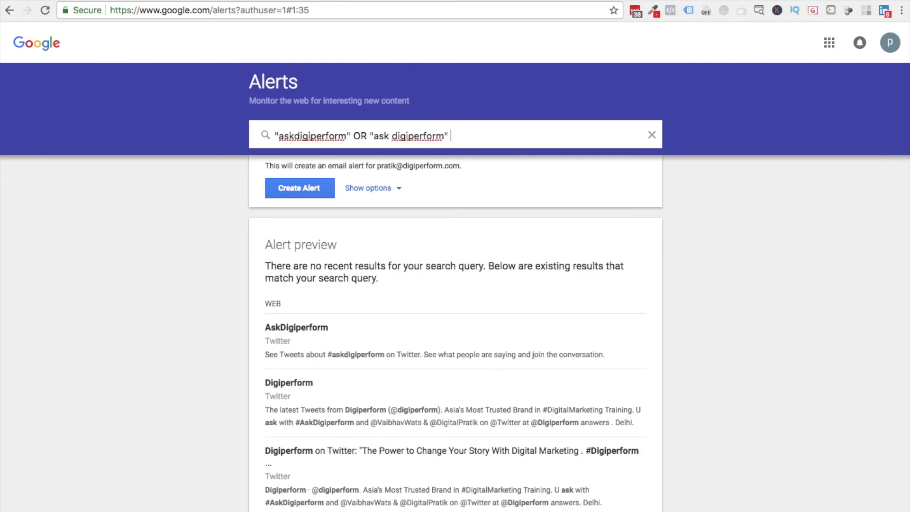
# Step: Extend the alert query with the hashtag phrases OR "#askdigiperform" OR "#ask digiperform"
pyautogui.write('OR ')
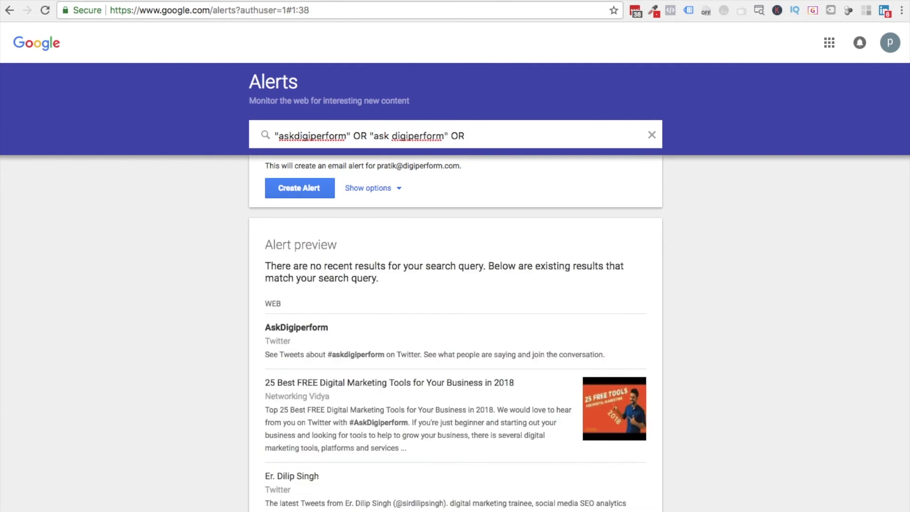
pyautogui.write('"')
pyautogui.write('#askdigiperform"')
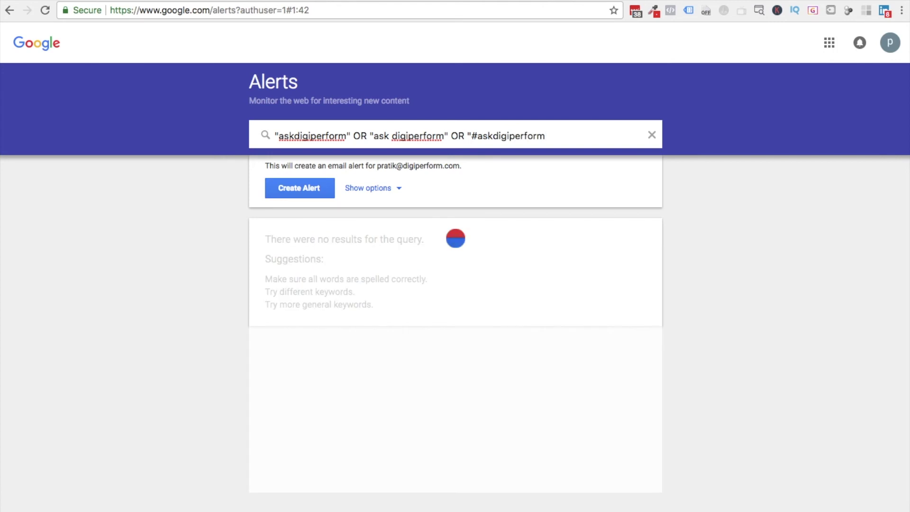
pyautogui.write(' OR "#ask digiperform"')
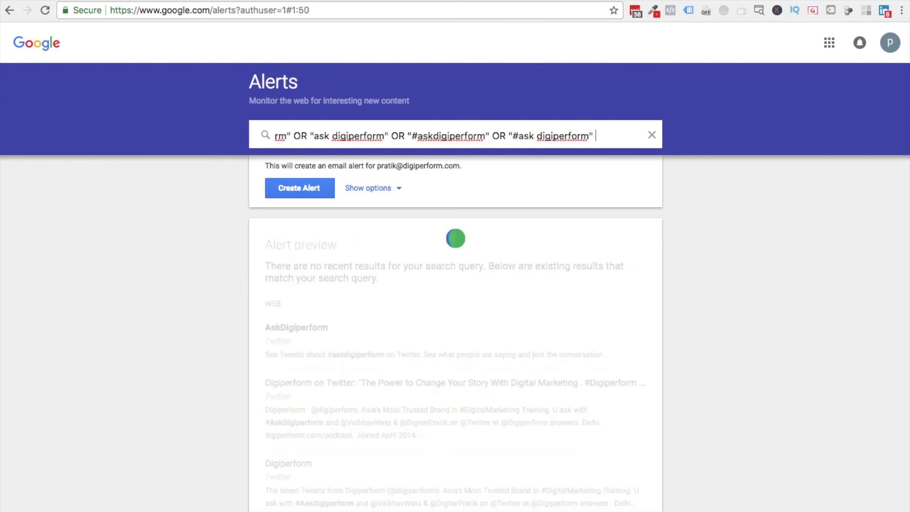
# Step: Add OR "#DigiTalksbyDigiperform" OR "DigiTalksbyDigiperform" to the alert query and look through the previewed web results
pyautogui.write(' OR "#DigiTalksbyDigiperform')
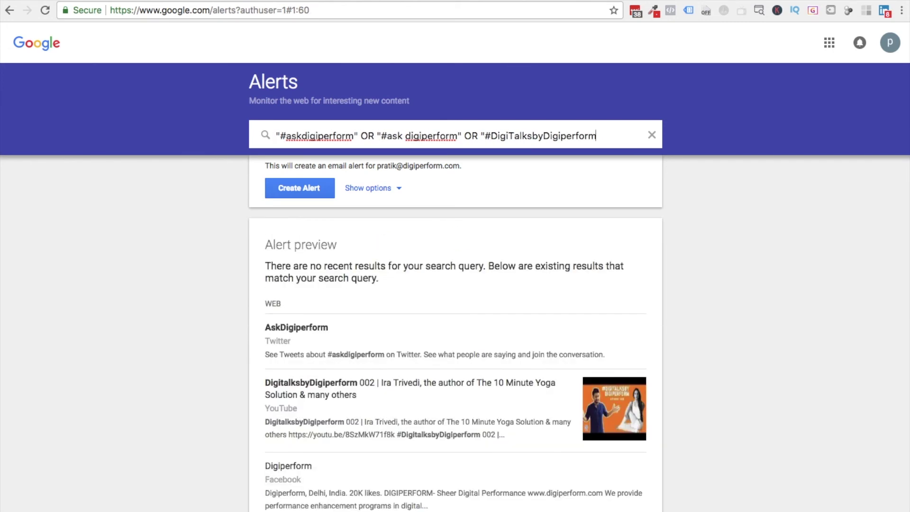
pyautogui.write('"')
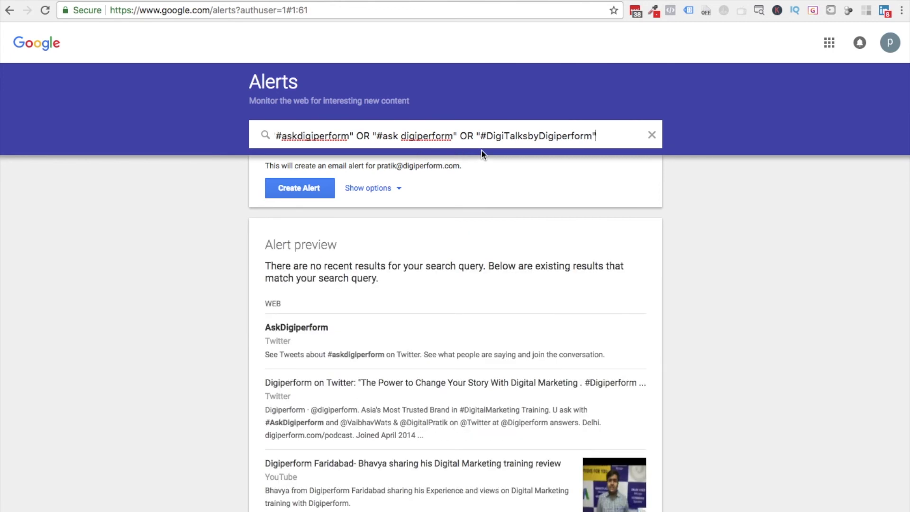
pyautogui.write(' OR')
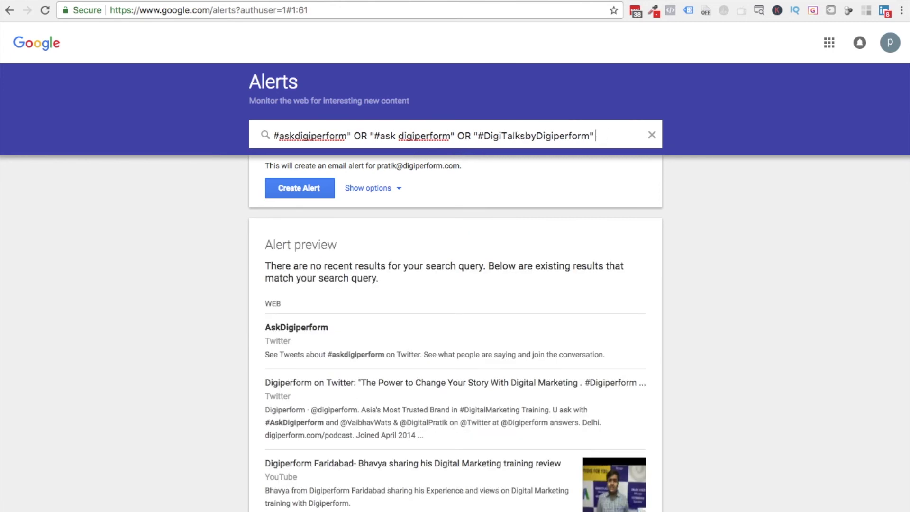
pyautogui.write(' "#')
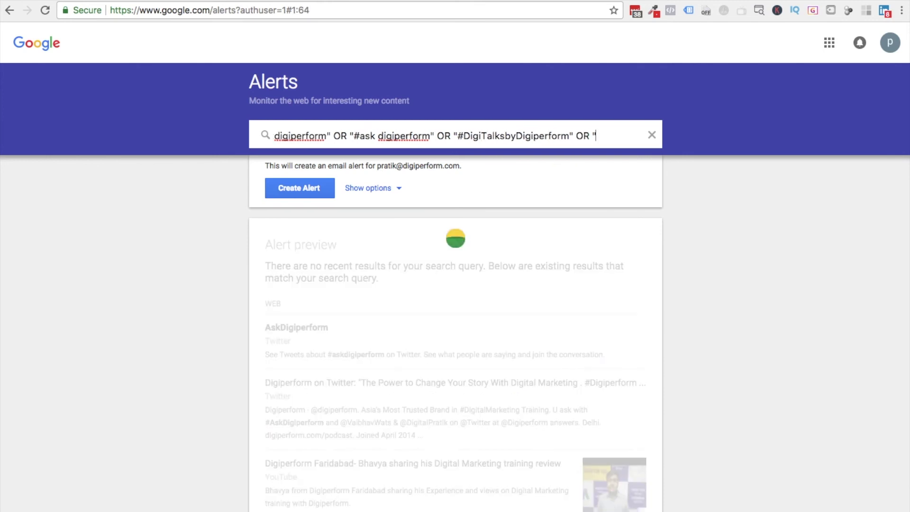
pyautogui.press('BackSpace')
pyautogui.write('DigiTalksbyDi')
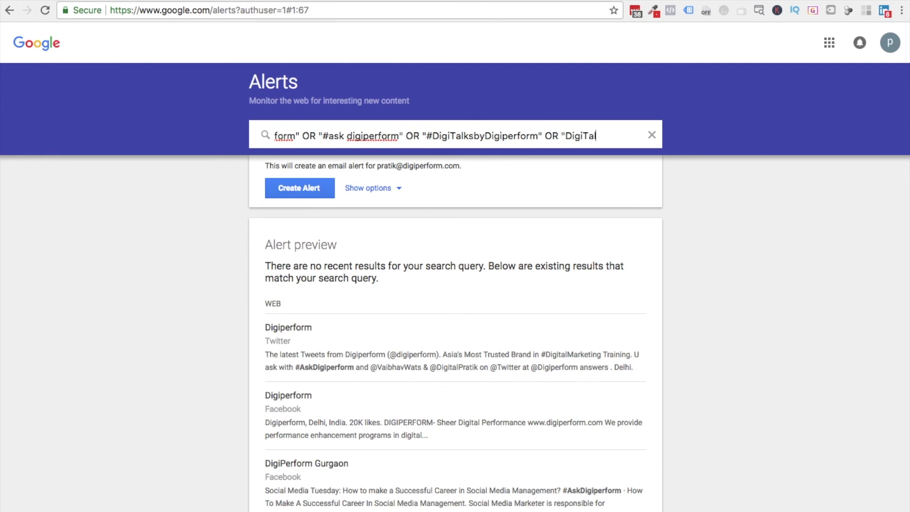
pyautogui.write('giperform"')
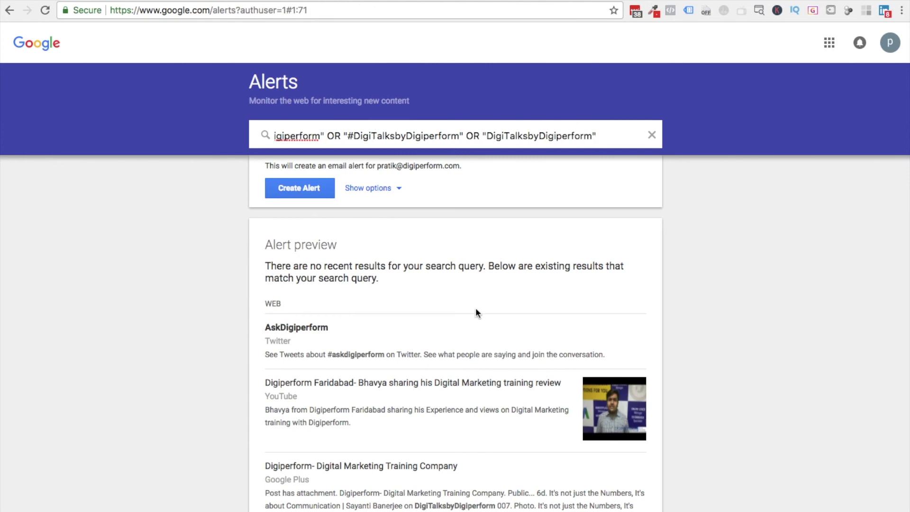
pyautogui.scroll(-3, 490, 282)
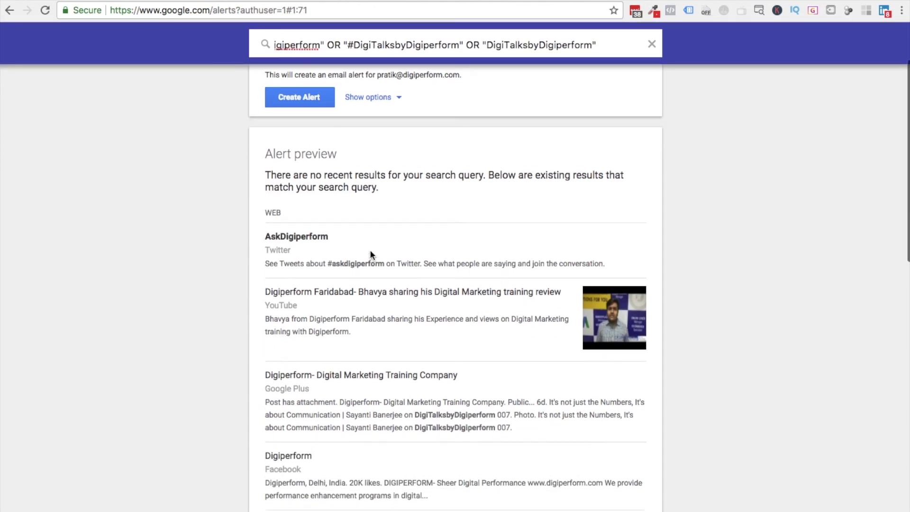
pyautogui.scroll(3, 370, 249)
pyautogui.scroll(-4, 424, 391)
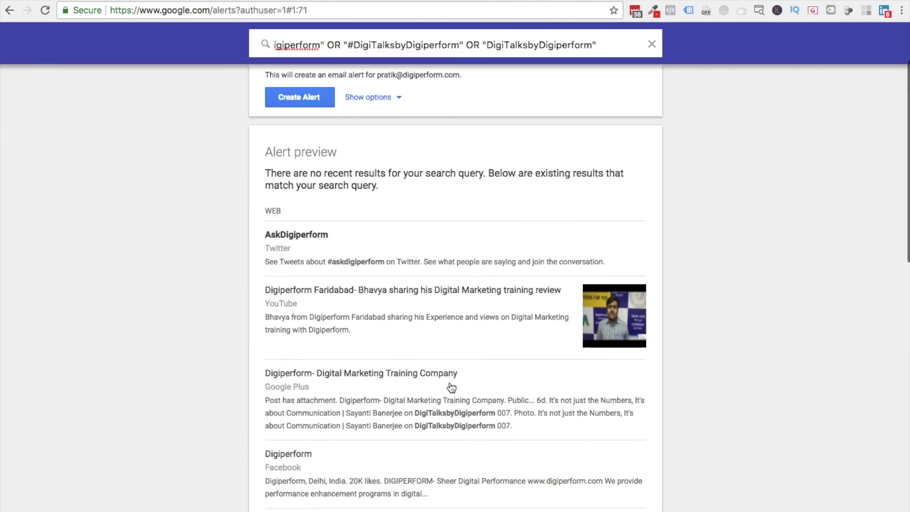
# Step: Show the alert options and set the alert frequency to At most once a day
pyautogui.click(391, 97)
pyautogui.scroll(2, 559, 215)
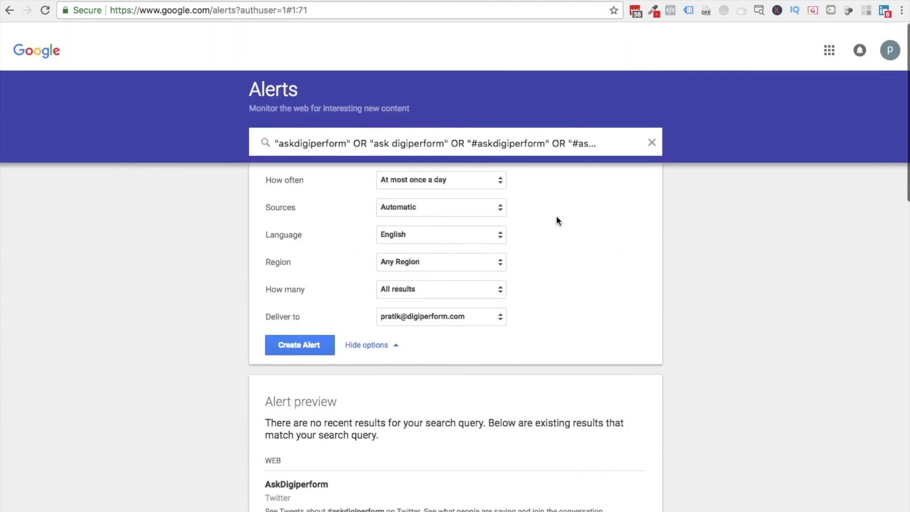
pyautogui.click(465, 172)
pyautogui.click(455, 190)
pyautogui.click(455, 174)
pyautogui.click(433, 156)
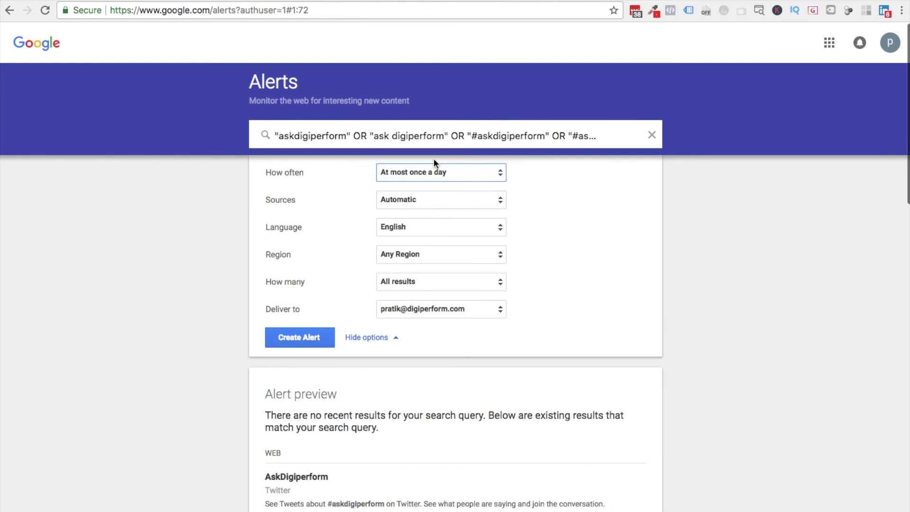
# Step: Try Blogs, News and Web as the alert sources, and return the sources to Automatic
pyautogui.click(446, 199)
pyautogui.click(436, 201)
pyautogui.click(436, 218)
pyautogui.click(556, 214)
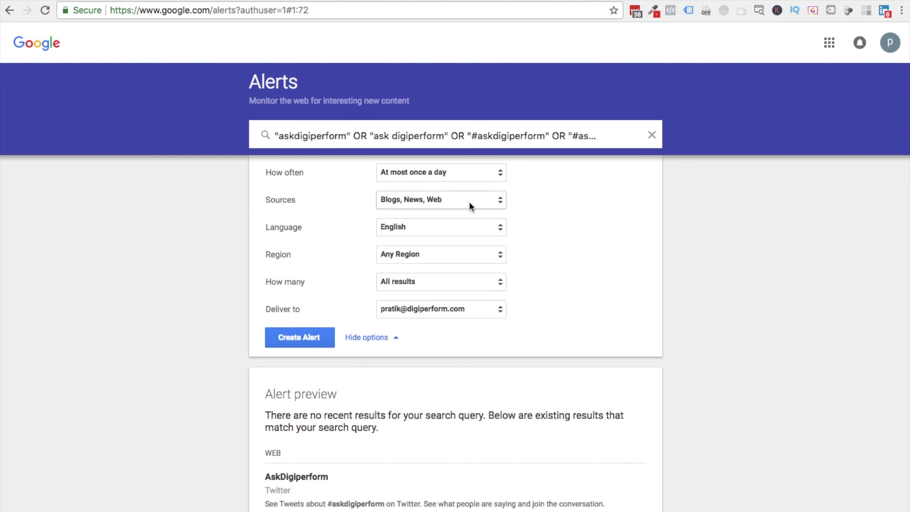
pyautogui.click(469, 201)
pyautogui.click(379, 203)
pyautogui.click(564, 221)
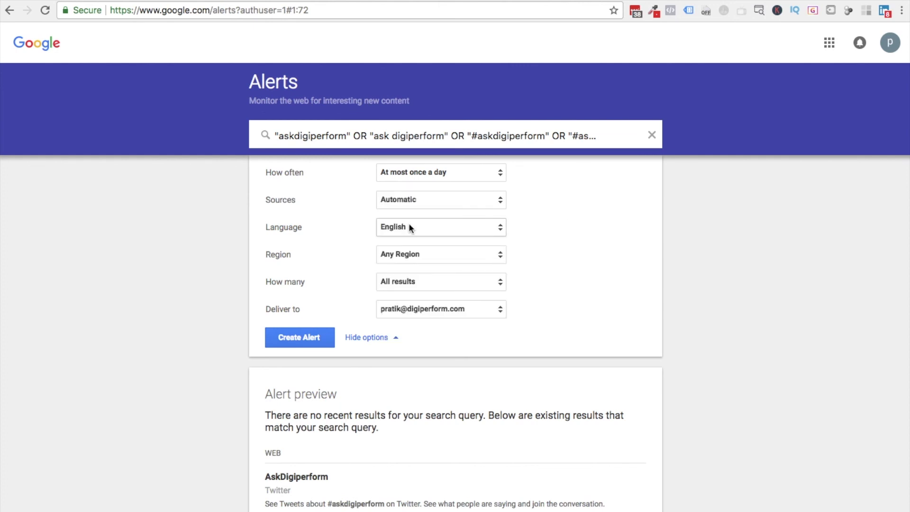
# Step: Check the region choices, keep Any Region and All results, and create the alert
pyautogui.click(392, 258)
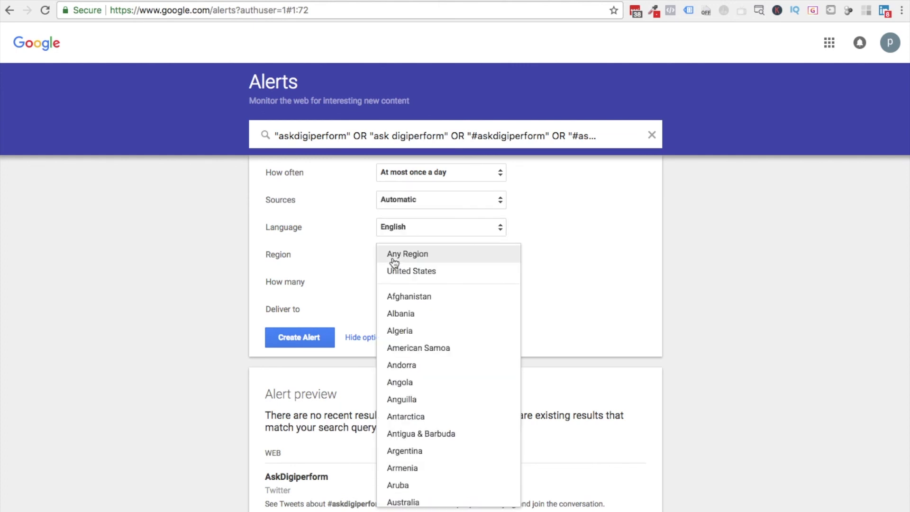
pyautogui.click(570, 248)
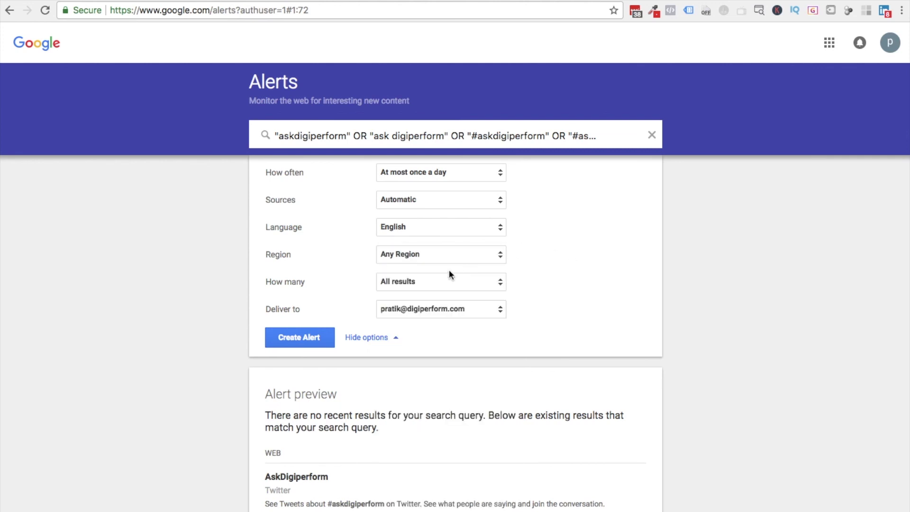
pyautogui.click(417, 286)
pyautogui.click(418, 285)
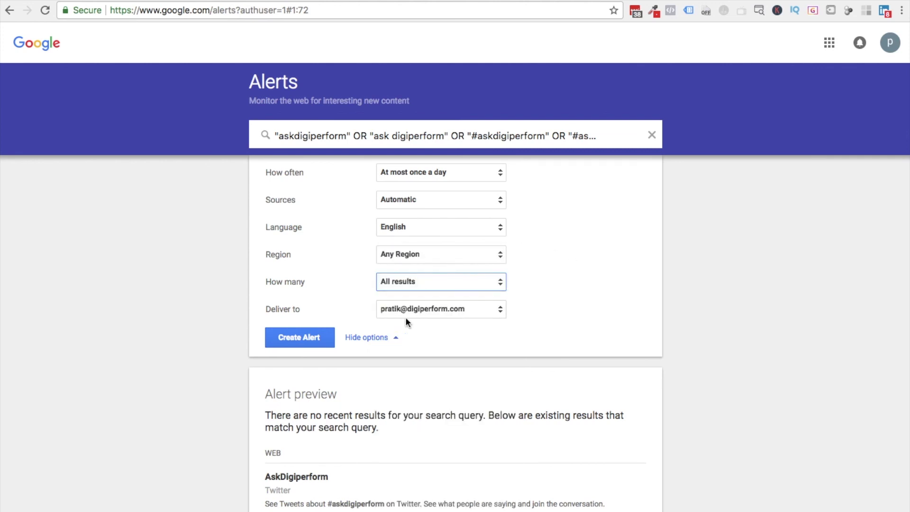
pyautogui.click(297, 342)
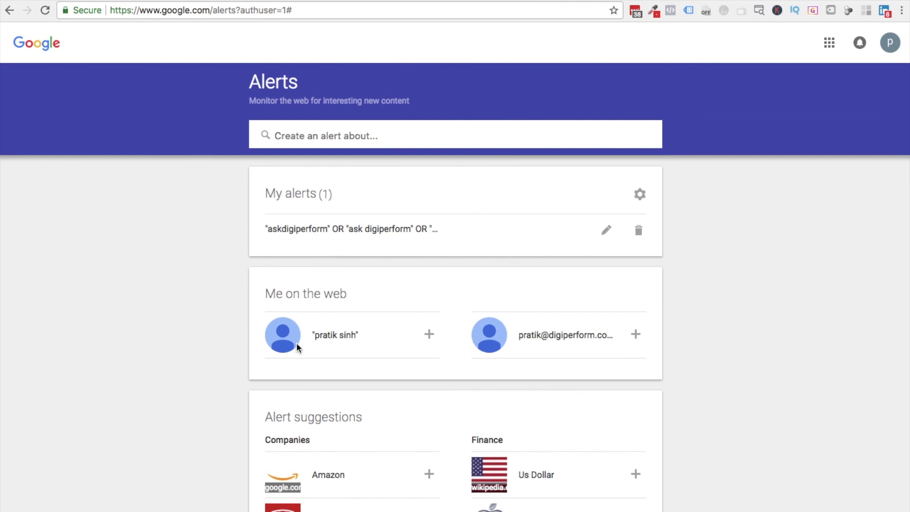